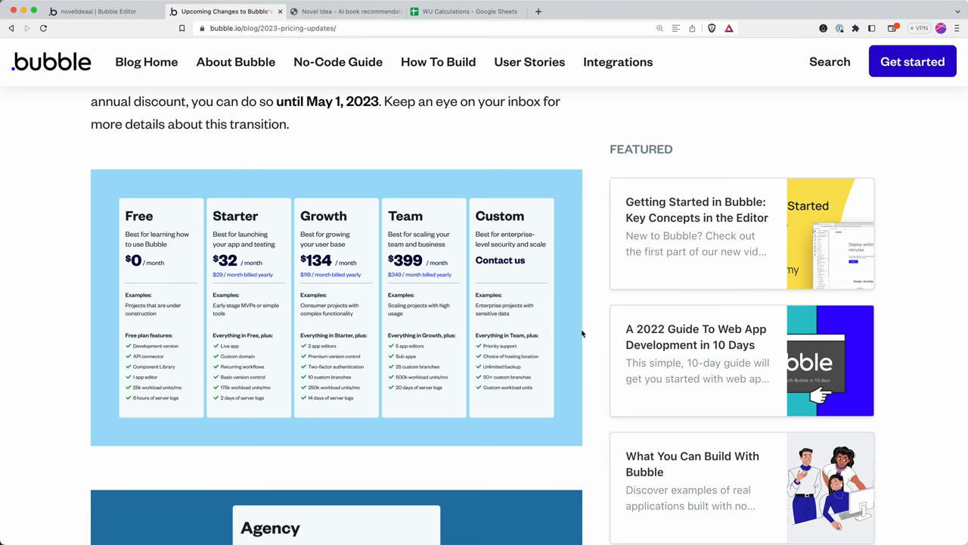
- Switch from the Bubble pricing post to the Novel Idea book recommendation site
{"action": "left_click", "coordinate": [345, 11]}
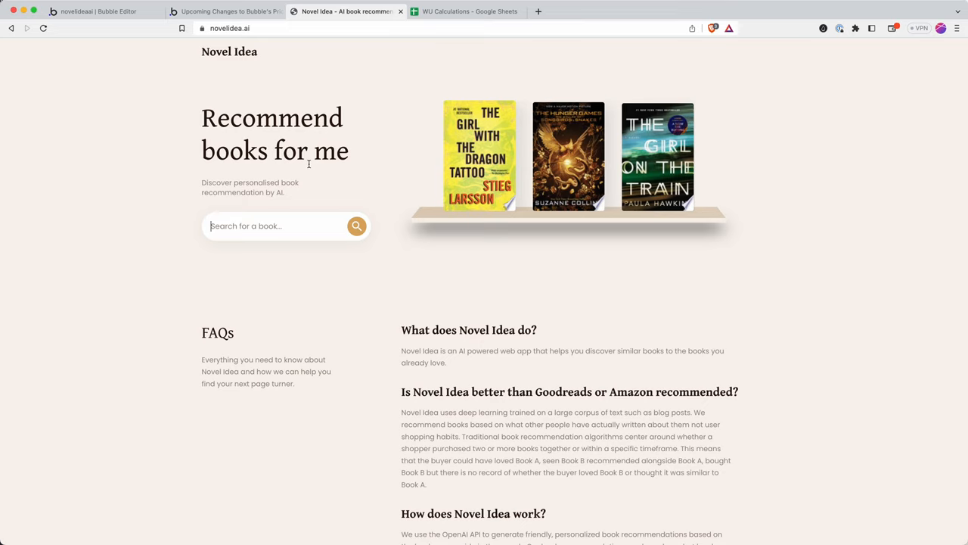
{"action": "type", "text": "h"}
{"action": "type", "text": "arry"}
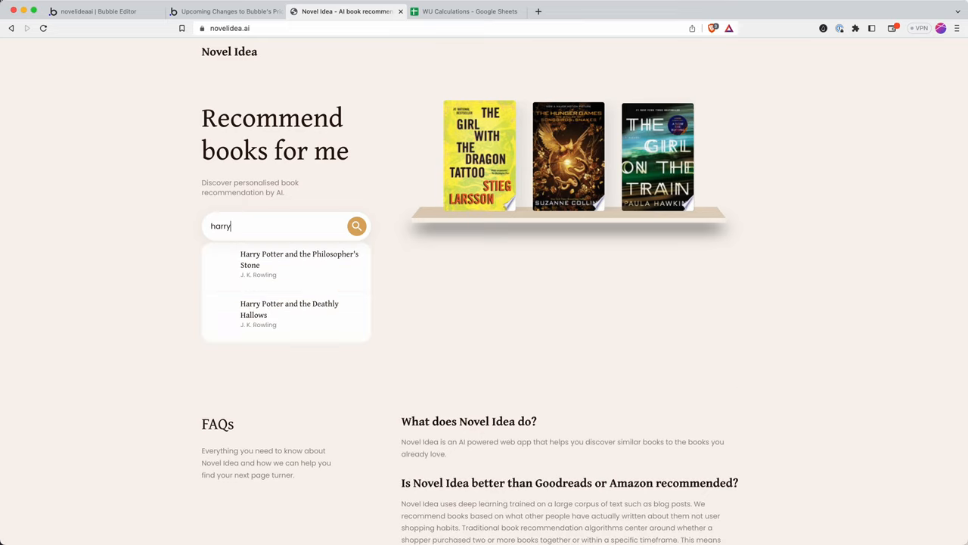
- Get Novel Idea recommendations for Harry Potter and the Philosopher's Stone from the search dropdown
{"action": "left_click", "coordinate": [289, 269]}
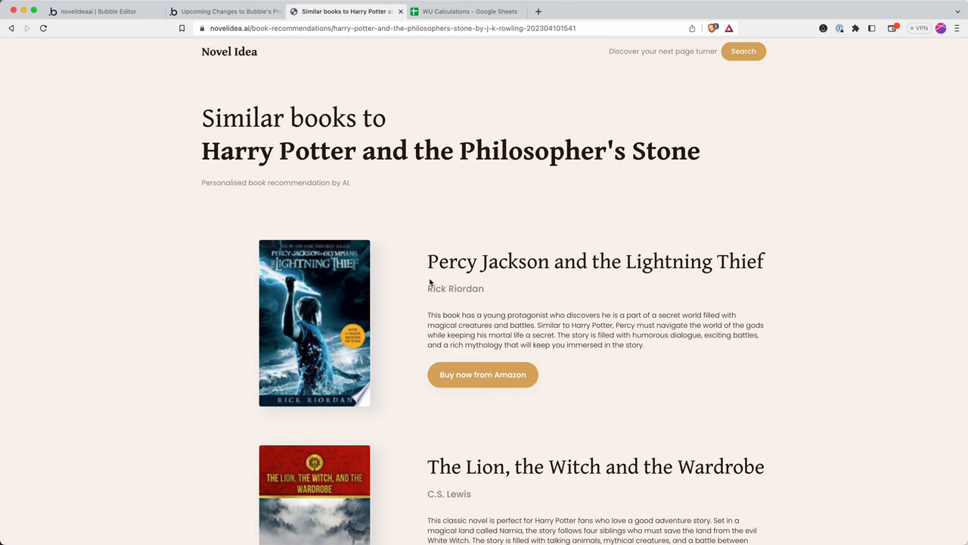
{"action": "scroll", "coordinate": [439, 276], "scroll_direction": "down", "scroll_amount": 3}
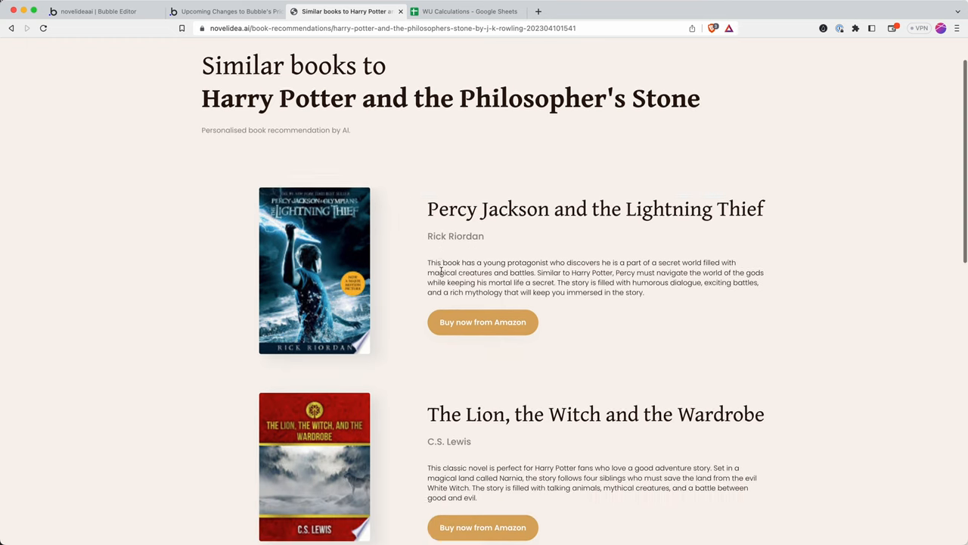
{"action": "scroll", "coordinate": [439, 271], "scroll_direction": "down", "scroll_amount": 5}
{"action": "scroll", "coordinate": [439, 271], "scroll_direction": "down", "scroll_amount": 3}
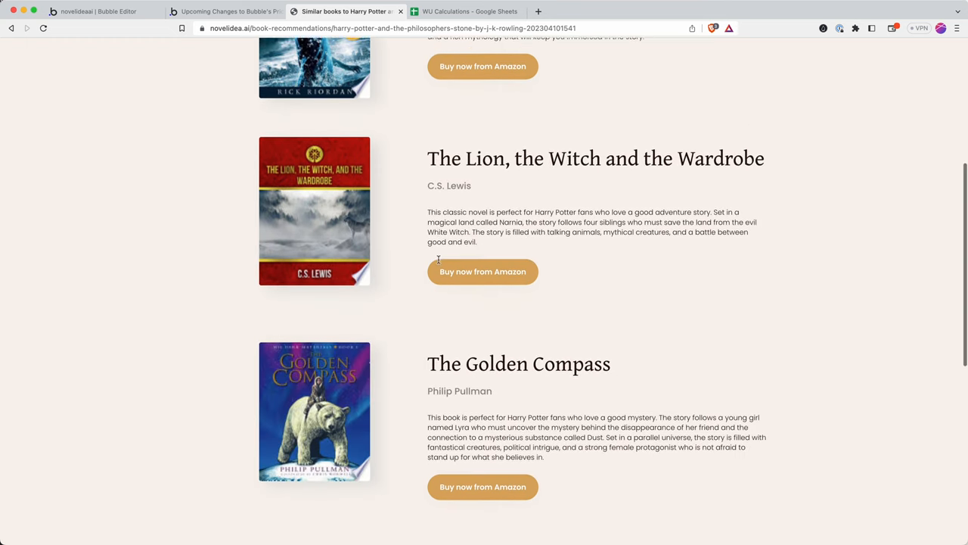
{"action": "scroll", "coordinate": [438, 260], "scroll_direction": "up", "scroll_amount": 10}
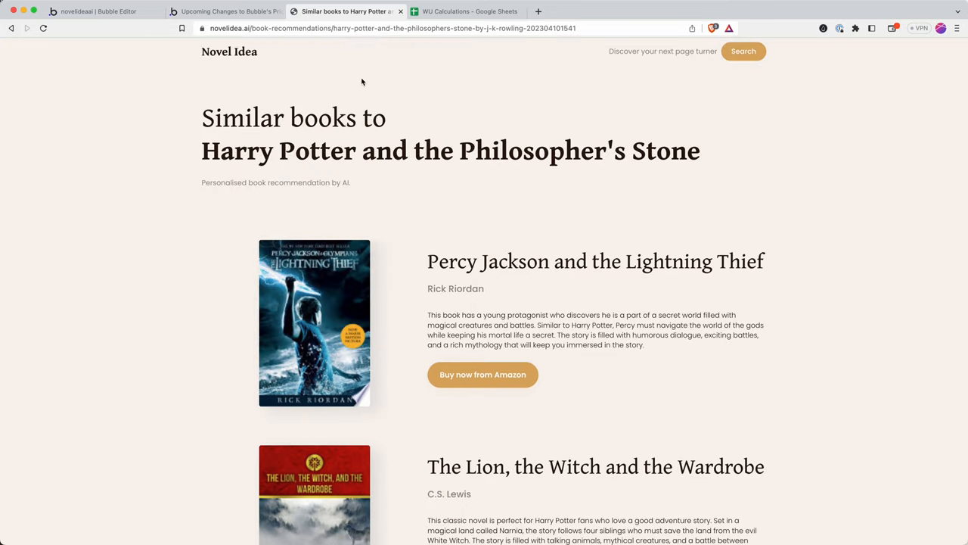
- View the latest day's hourly workload usage at normal zoom, then go to the app's workflows
{"action": "left_click", "coordinate": [98, 11]}
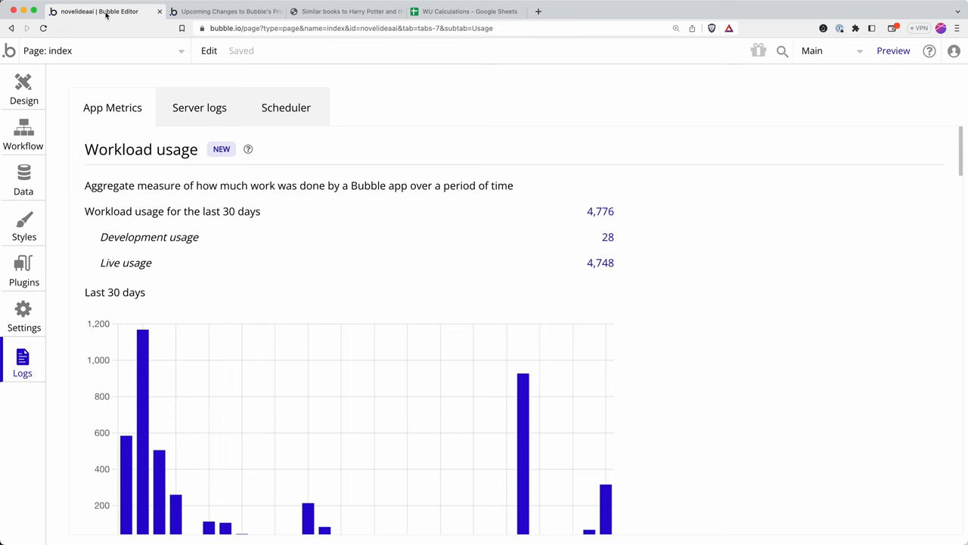
{"action": "key", "text": "super+0"}
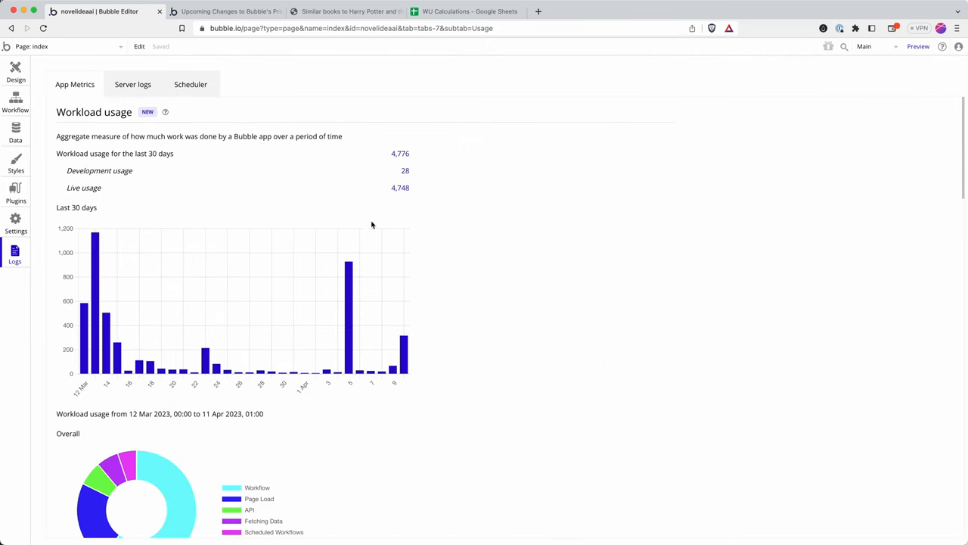
{"action": "left_click", "coordinate": [404, 351]}
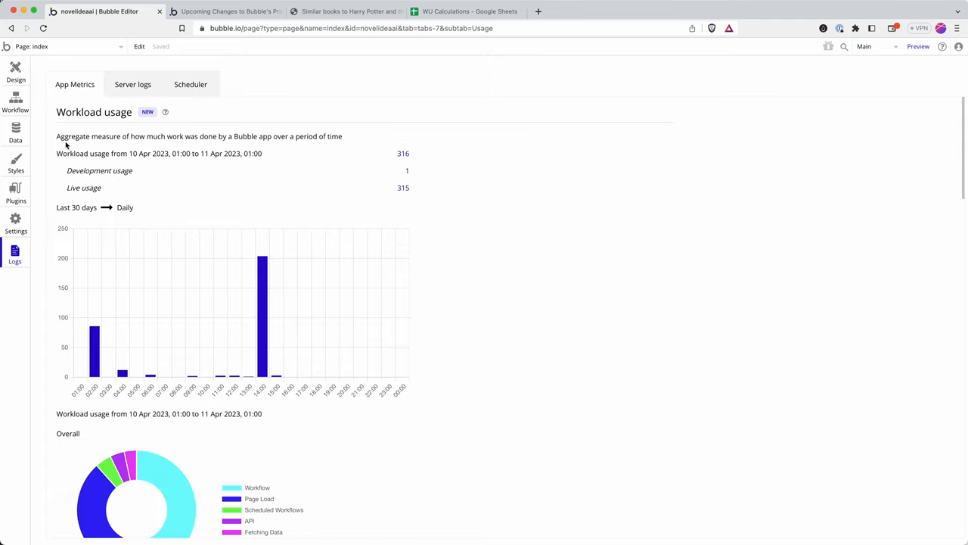
{"action": "left_click", "coordinate": [15, 101]}
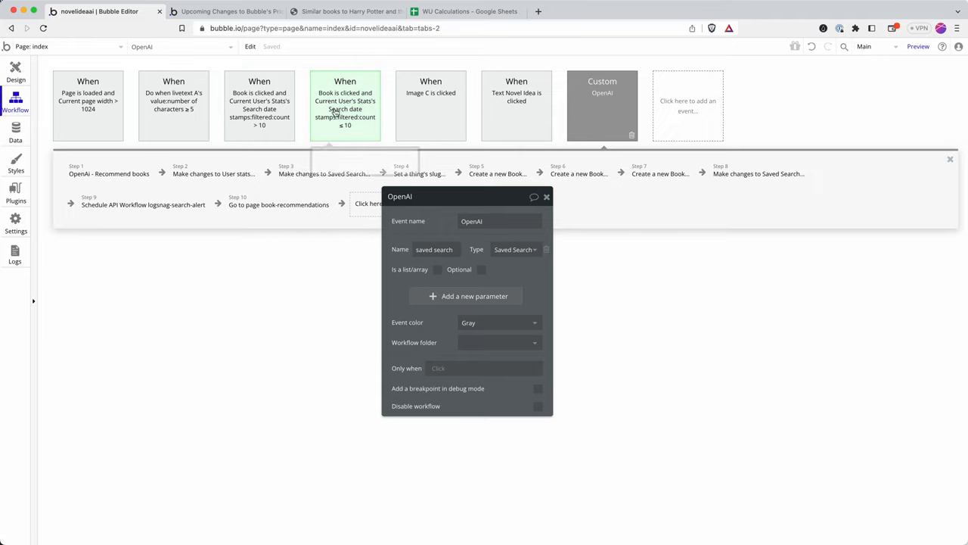
- Inspect OpenAI workflow steps 1-5: recommend books, update stats, saved search, slug, and create new Book
{"action": "left_click", "coordinate": [124, 180]}
{"action": "left_click_drag", "start_coordinate": [446, 232], "coordinate": [456, 290]}
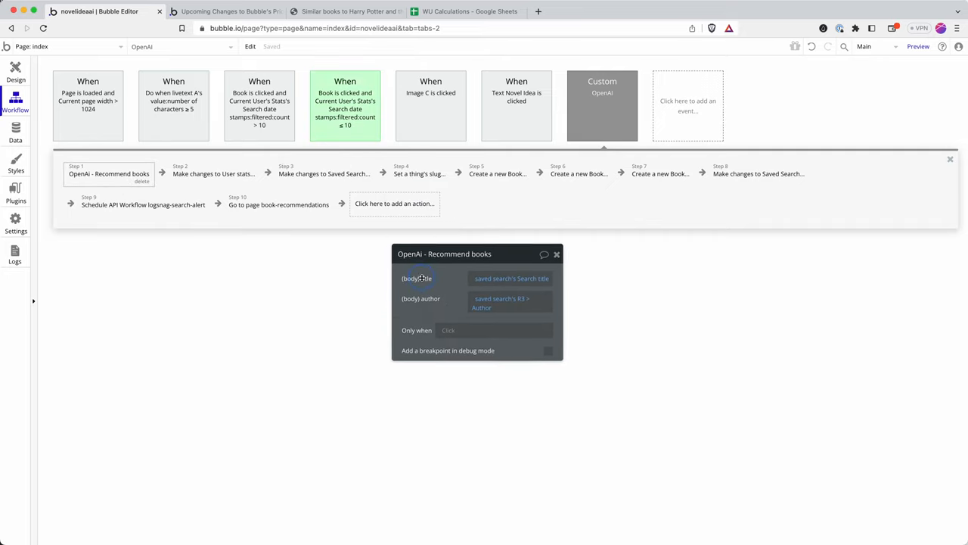
{"action": "left_click", "coordinate": [213, 175]}
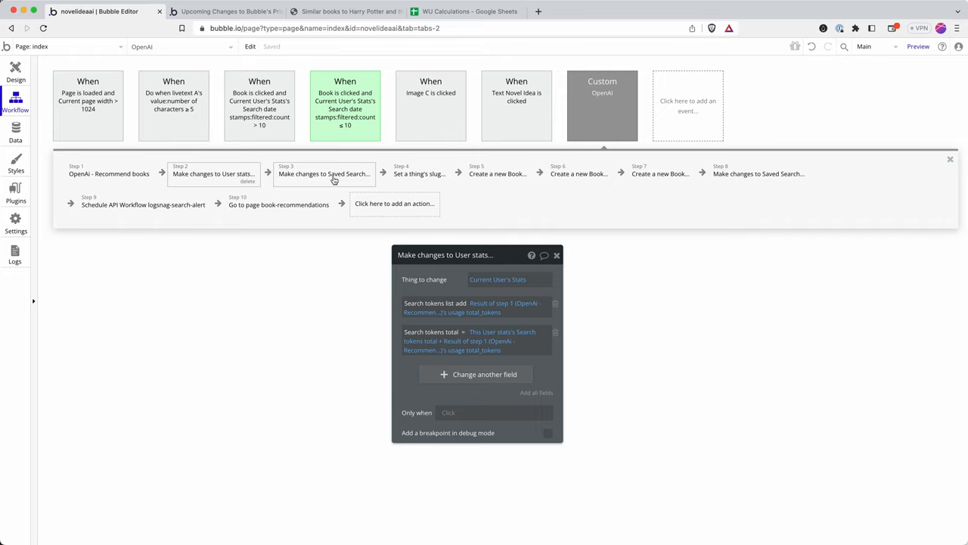
{"action": "left_click", "coordinate": [331, 177]}
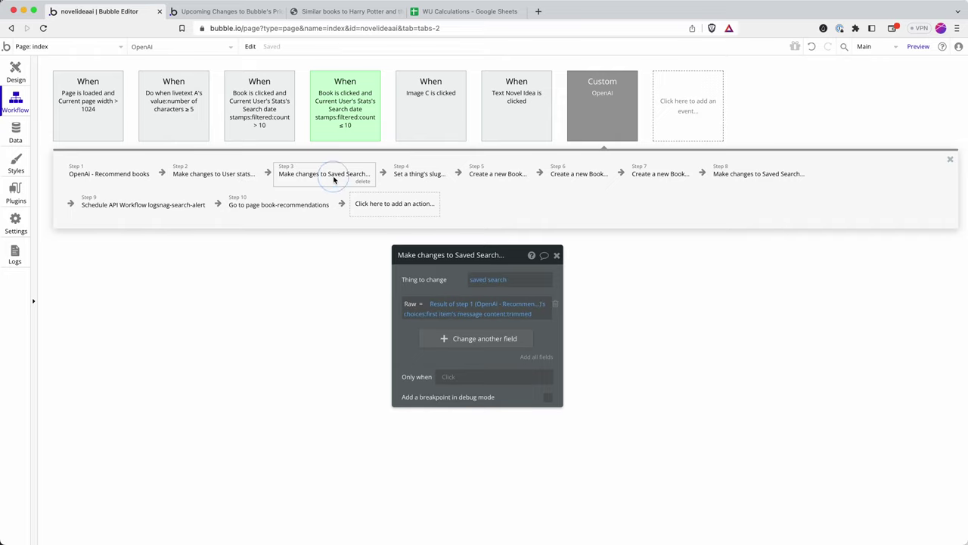
{"action": "left_click", "coordinate": [421, 177]}
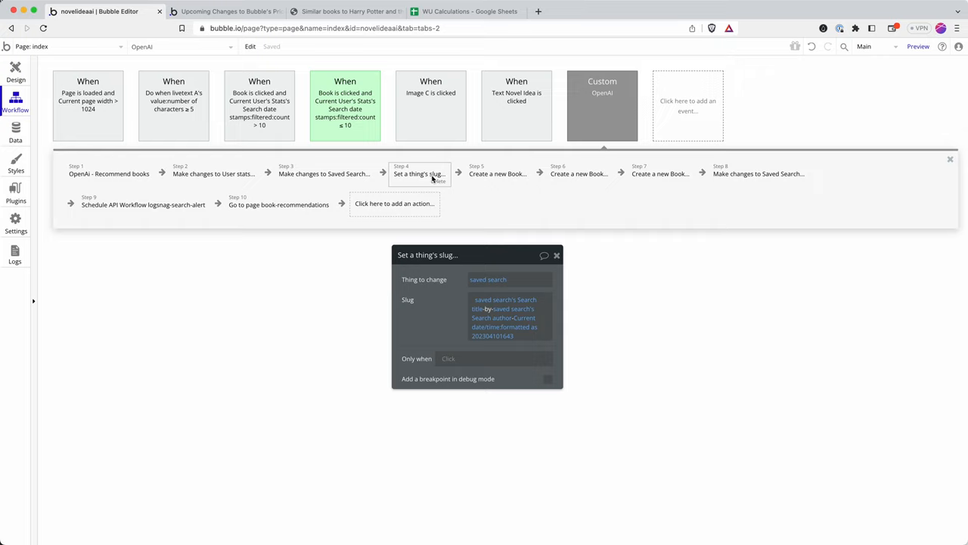
{"action": "left_click", "coordinate": [495, 174]}
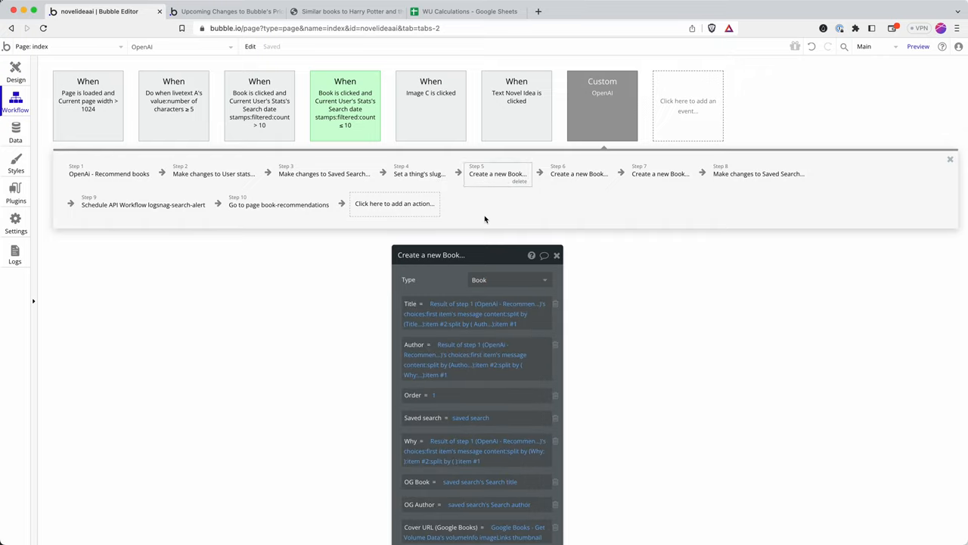
{"action": "mouse_move", "coordinate": [479, 255]}
{"action": "left_mouse_down"}
{"action": "mouse_move", "coordinate": [363, 175]}
{"action": "mouse_move", "coordinate": [361, 122]}
{"action": "left_mouse_up"}
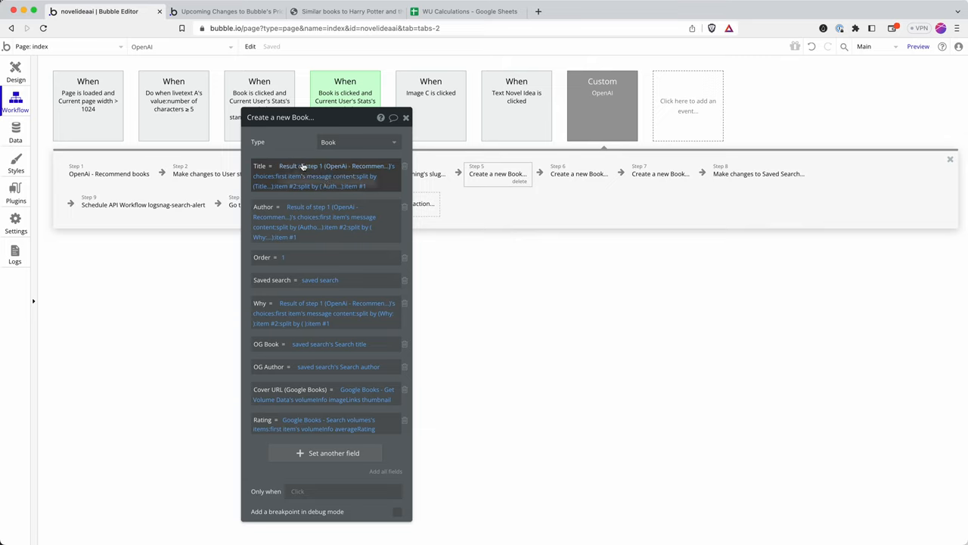
- Inspect steps 6-10 — new Book fields, saved search update, logsnag alert, page navigation — then the Custom OpenAI event settings
{"action": "left_click", "coordinate": [560, 175]}
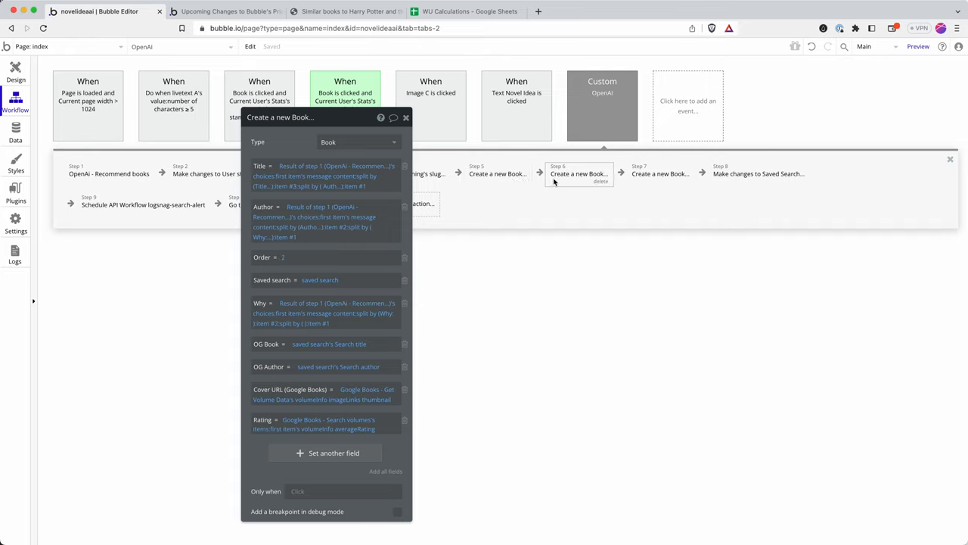
{"action": "left_click", "coordinate": [658, 174]}
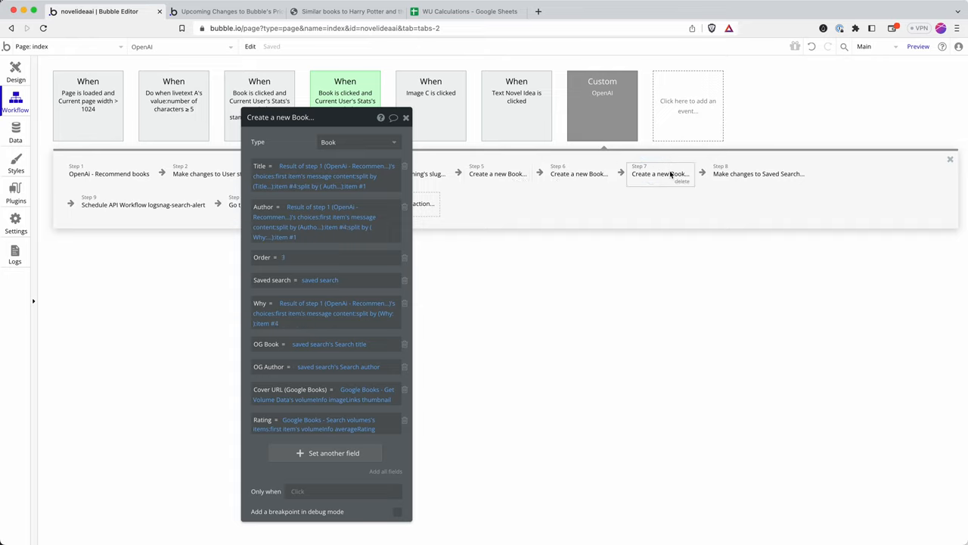
{"action": "left_click", "coordinate": [745, 174]}
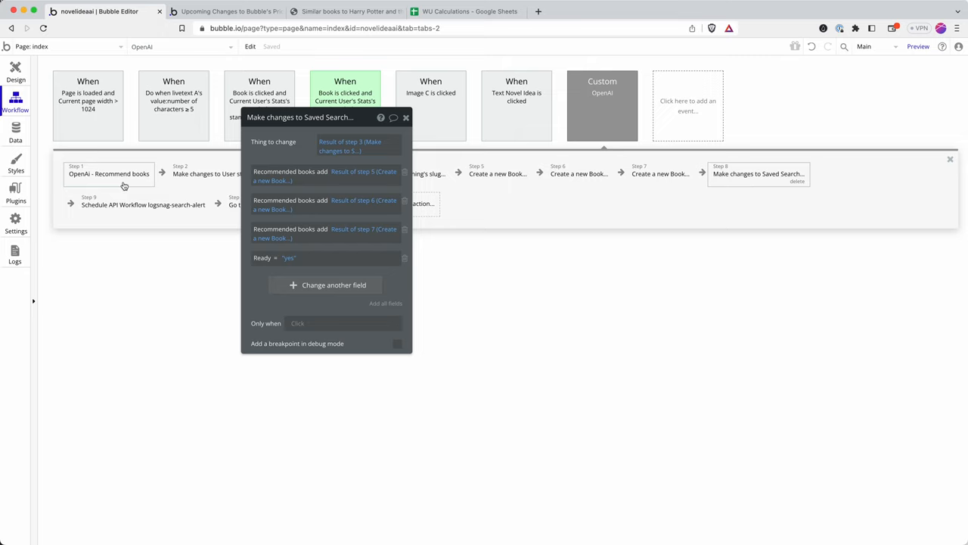
{"action": "left_click", "coordinate": [133, 204]}
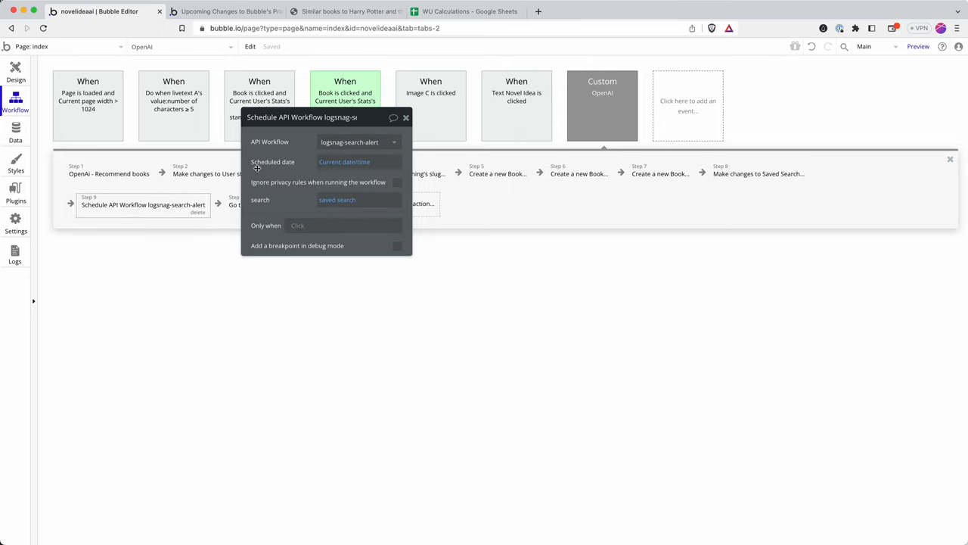
{"action": "left_click_drag", "start_coordinate": [262, 162], "coordinate": [493, 267]}
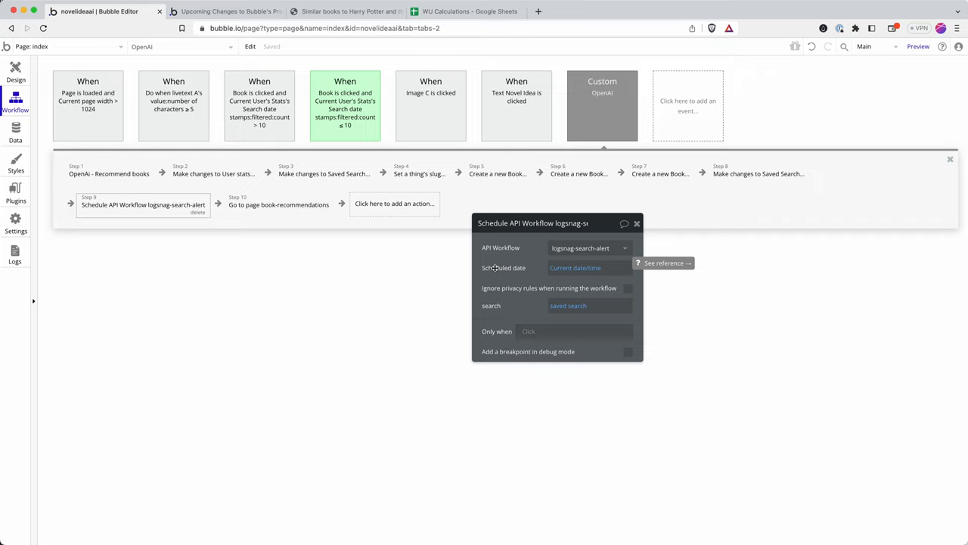
{"action": "left_click", "coordinate": [314, 204]}
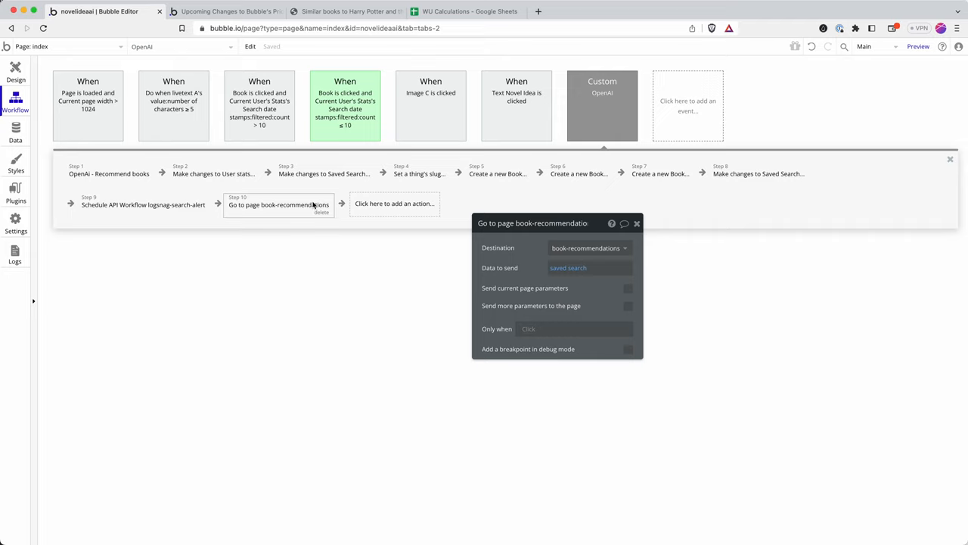
{"action": "left_click", "coordinate": [602, 106]}
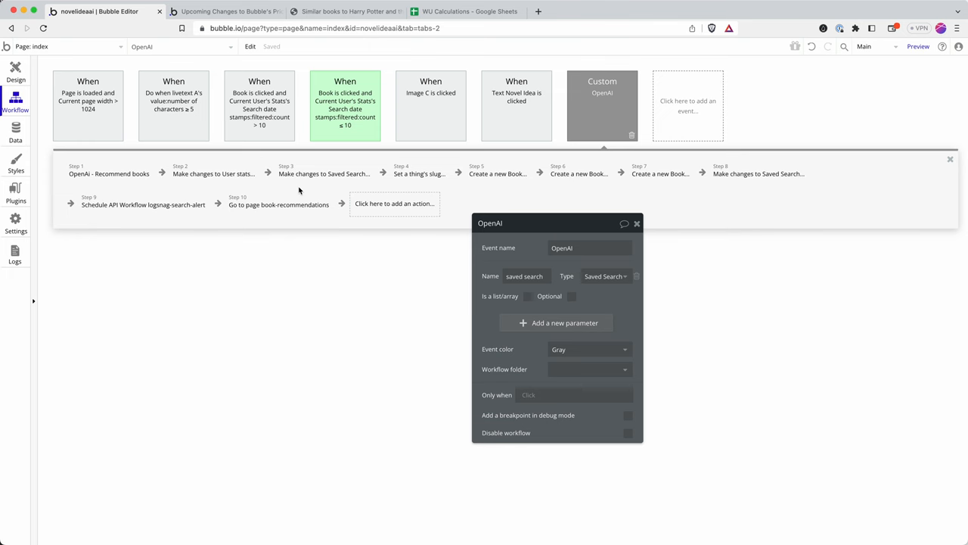
- In the WU Calculations sheet, change the per-run workload units in A2 from 208 to 204
{"action": "left_click", "coordinate": [457, 12]}
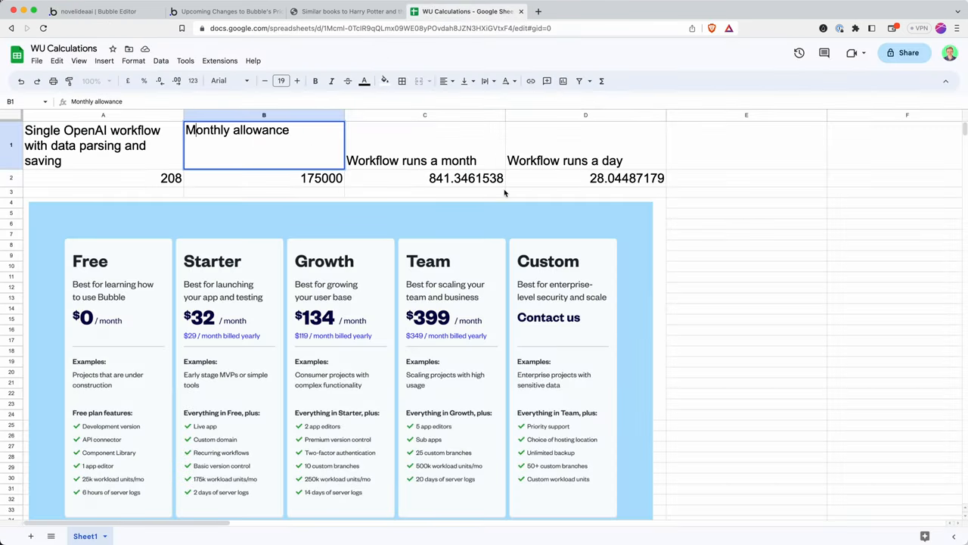
{"action": "left_click", "coordinate": [143, 179]}
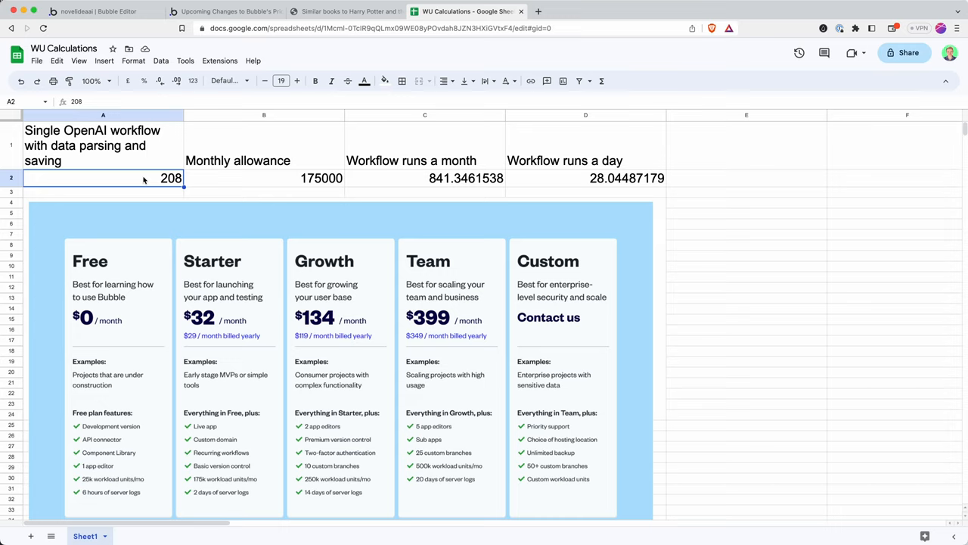
{"action": "double_click", "coordinate": [143, 180]}
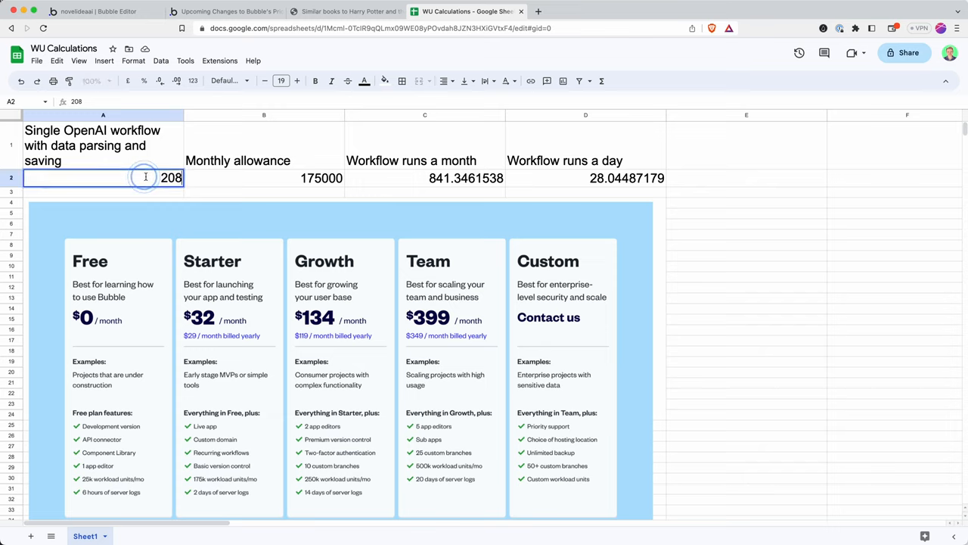
{"action": "key", "text": "BackSpace"}
{"action": "type", "text": "4"}
{"action": "key", "text": "Return"}
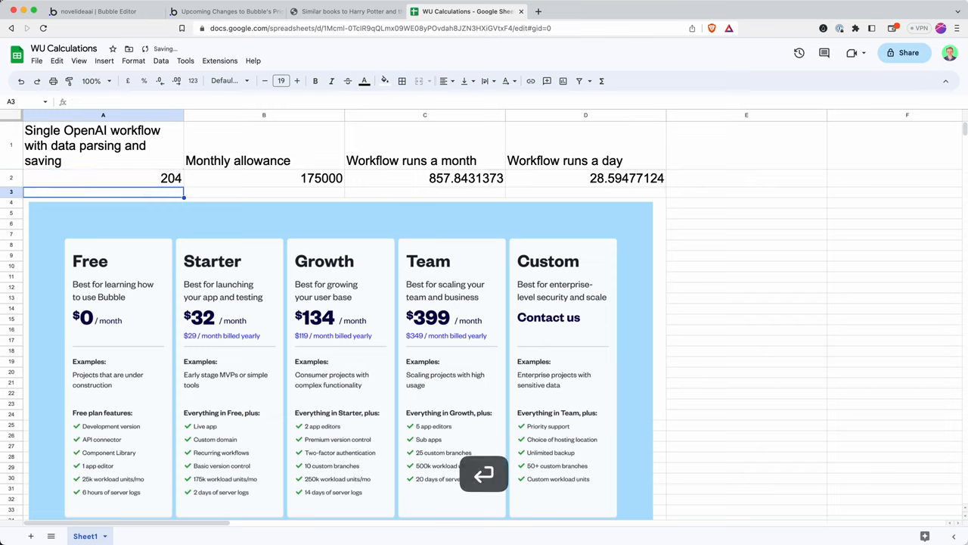
{"action": "left_click", "coordinate": [170, 178]}
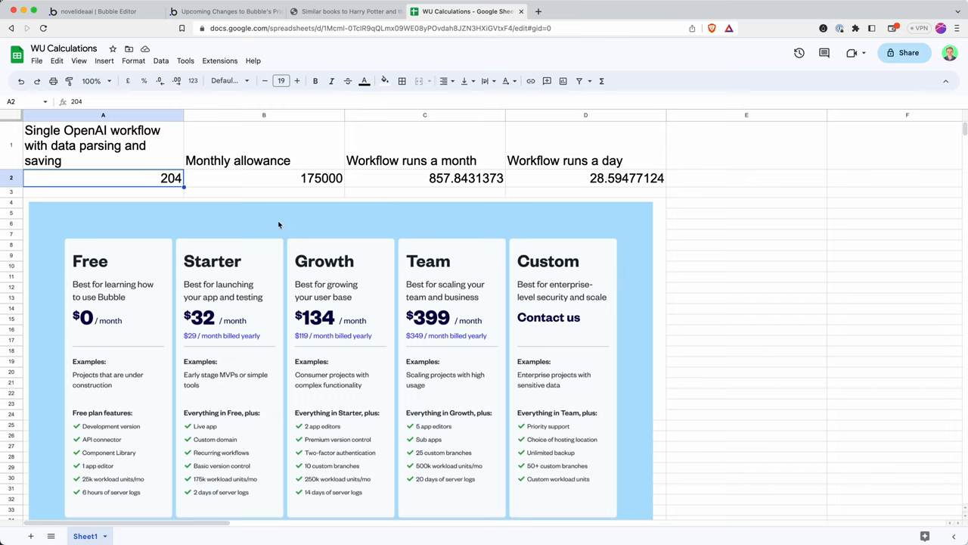
{"action": "left_click", "coordinate": [333, 182]}
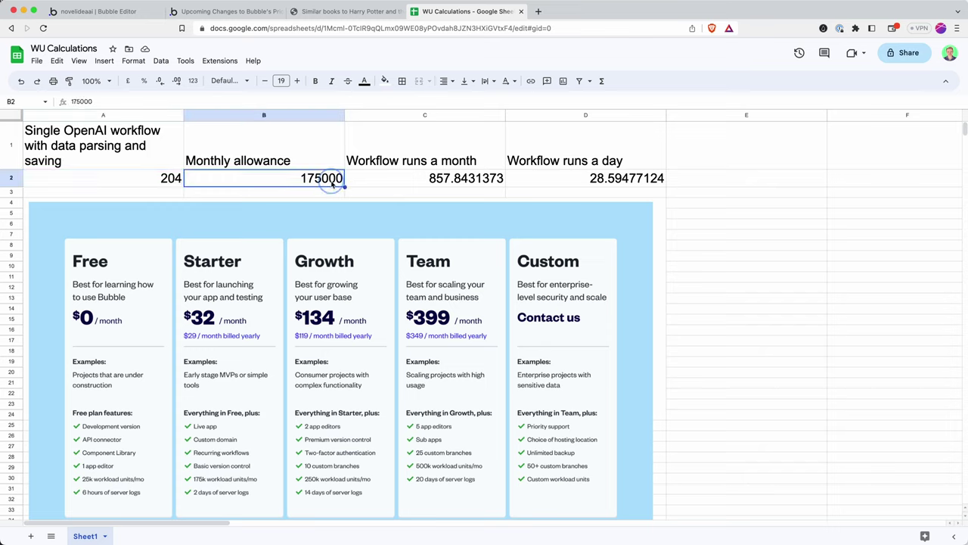
{"action": "left_click", "coordinate": [382, 176]}
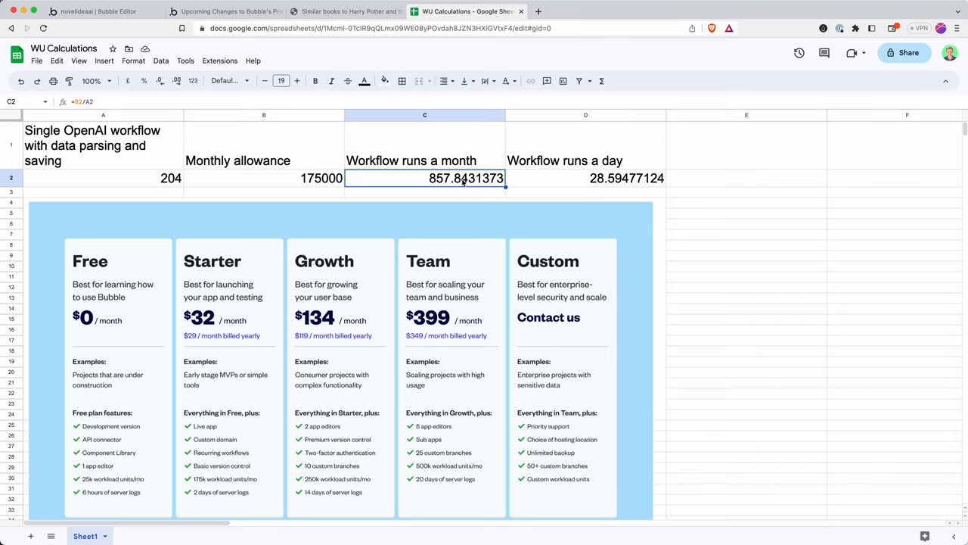
{"action": "left_click", "coordinate": [584, 180]}
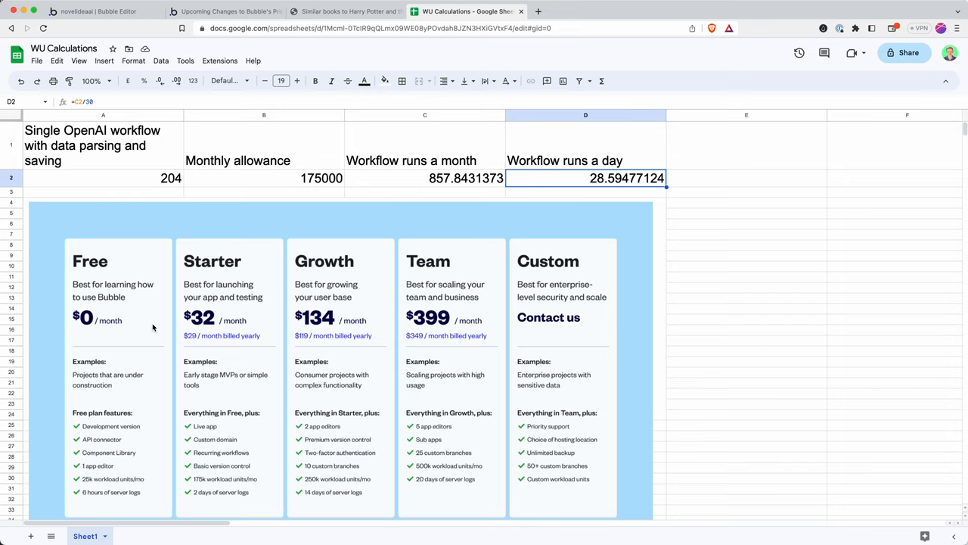
- Replace the 175000 monthly allowance in B2 with 25000 so runs recalculate to about 122.5 monthly
{"action": "left_click", "coordinate": [284, 181]}
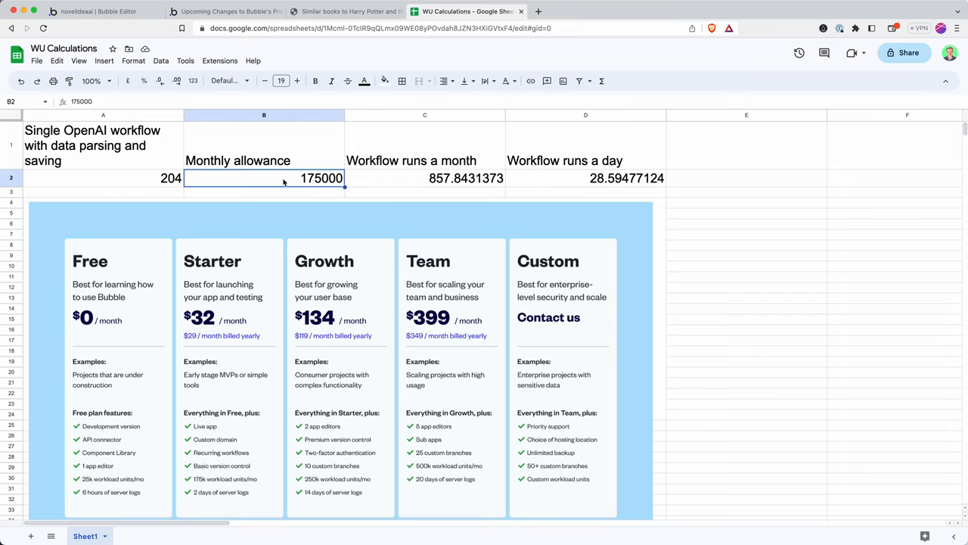
{"action": "type", "text": "25000"}
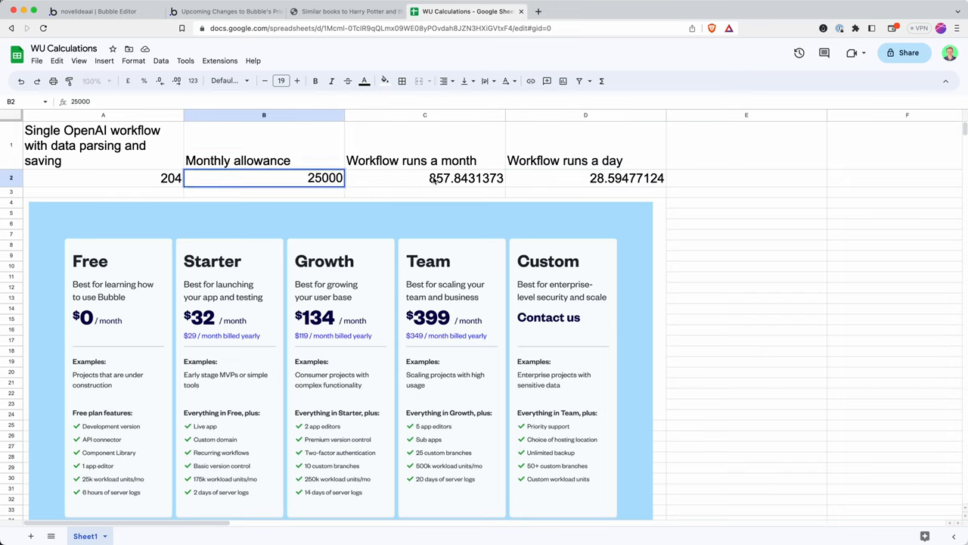
{"action": "left_click", "coordinate": [728, 201]}
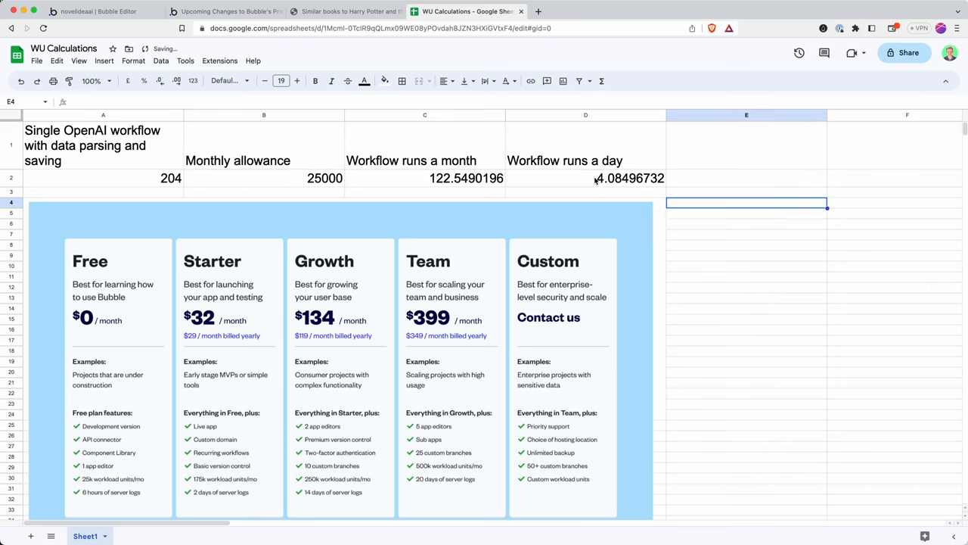